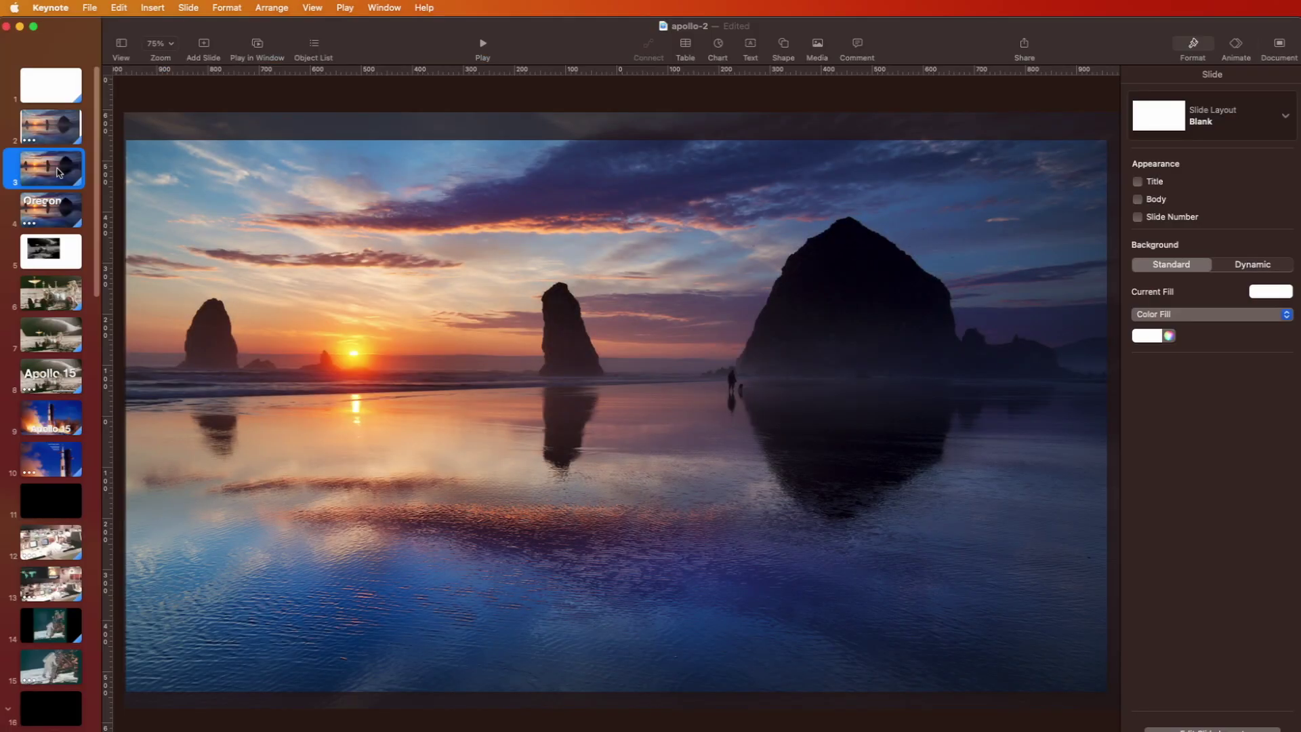
pyautogui.click(55, 128)
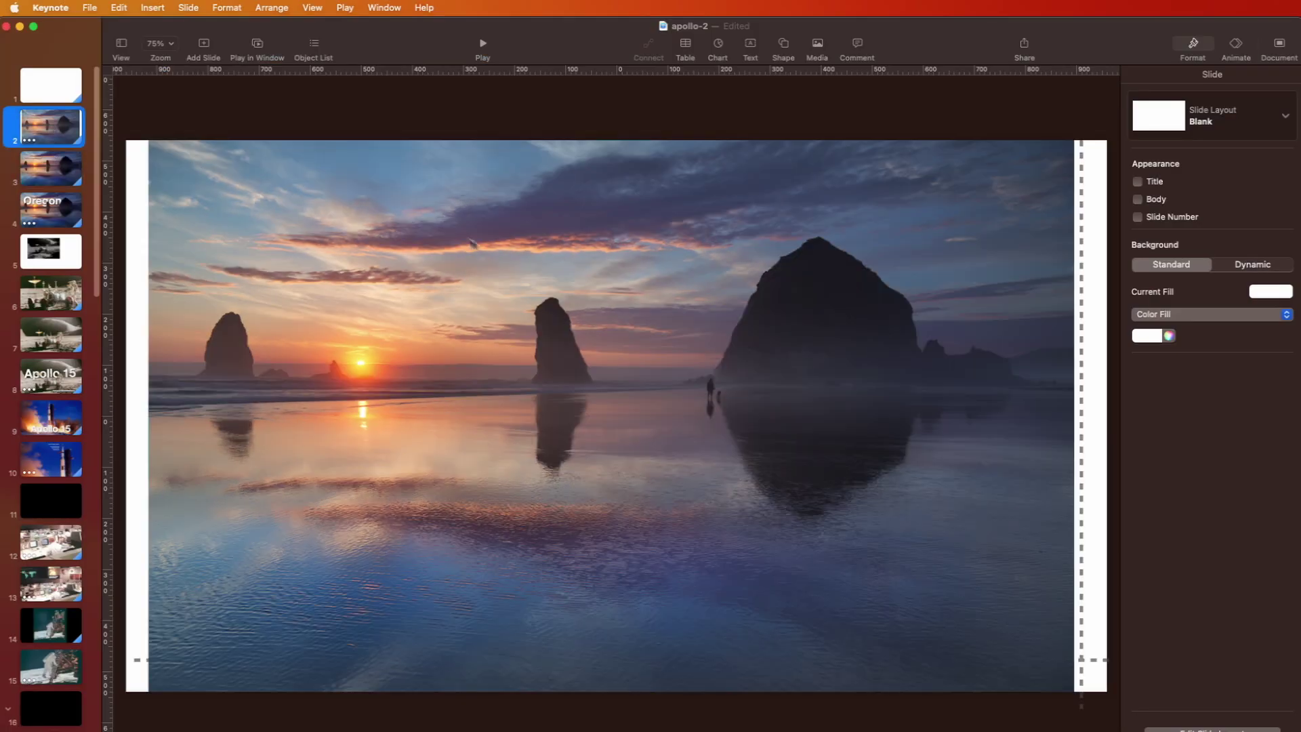
pyautogui.press('super+Tab')
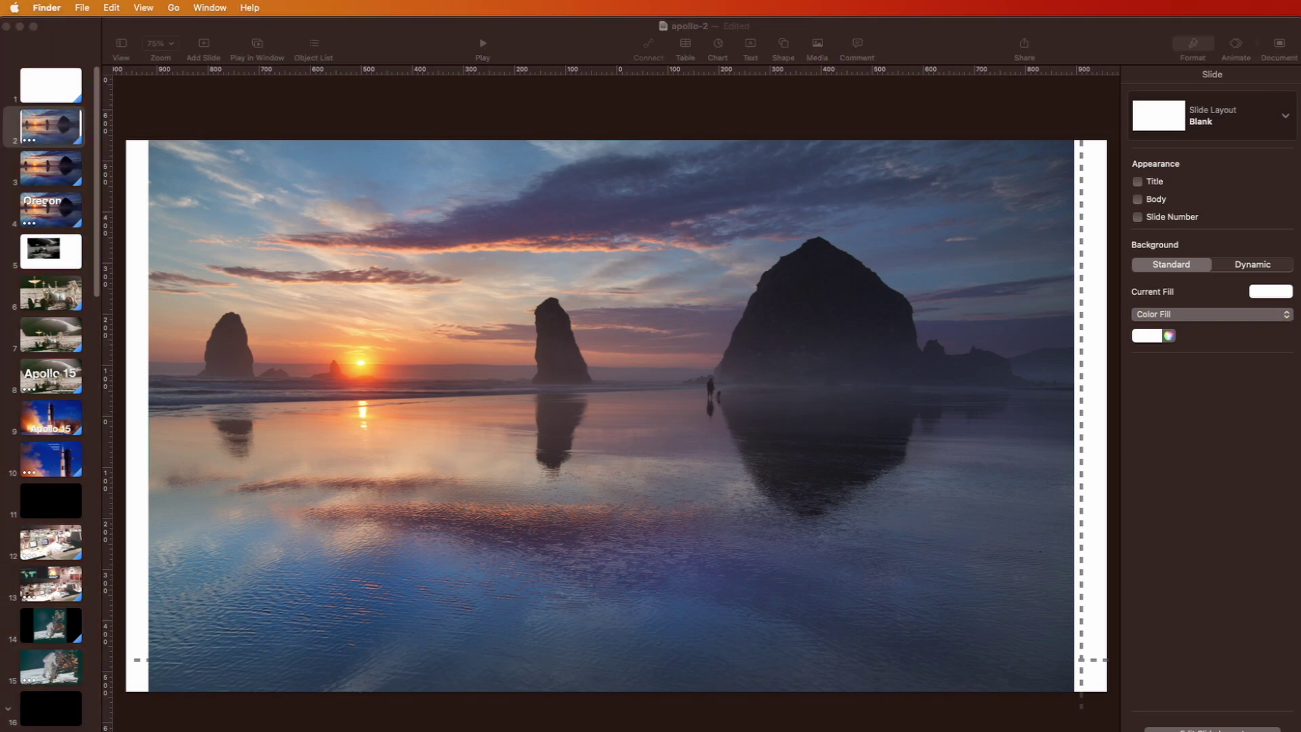
pyautogui.press('super+i')
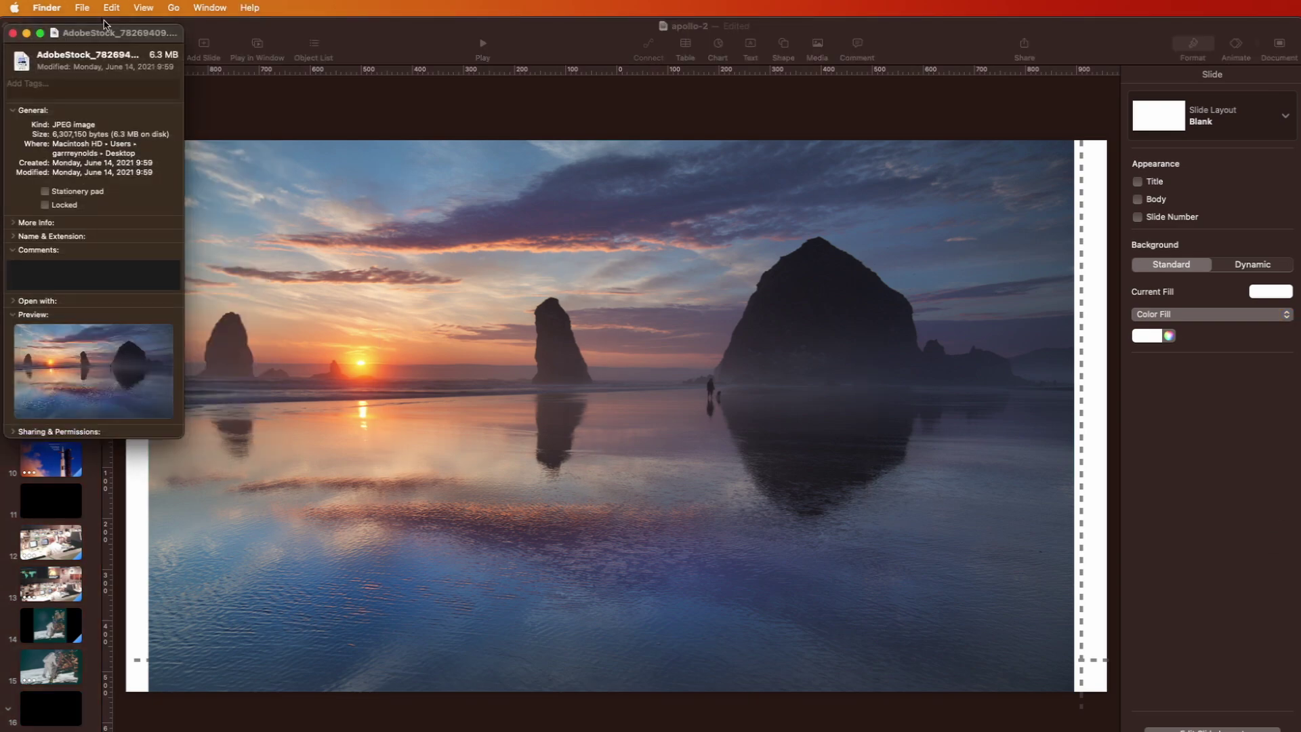
pyautogui.moveTo(103, 31); pyautogui.dragTo(460, 196)
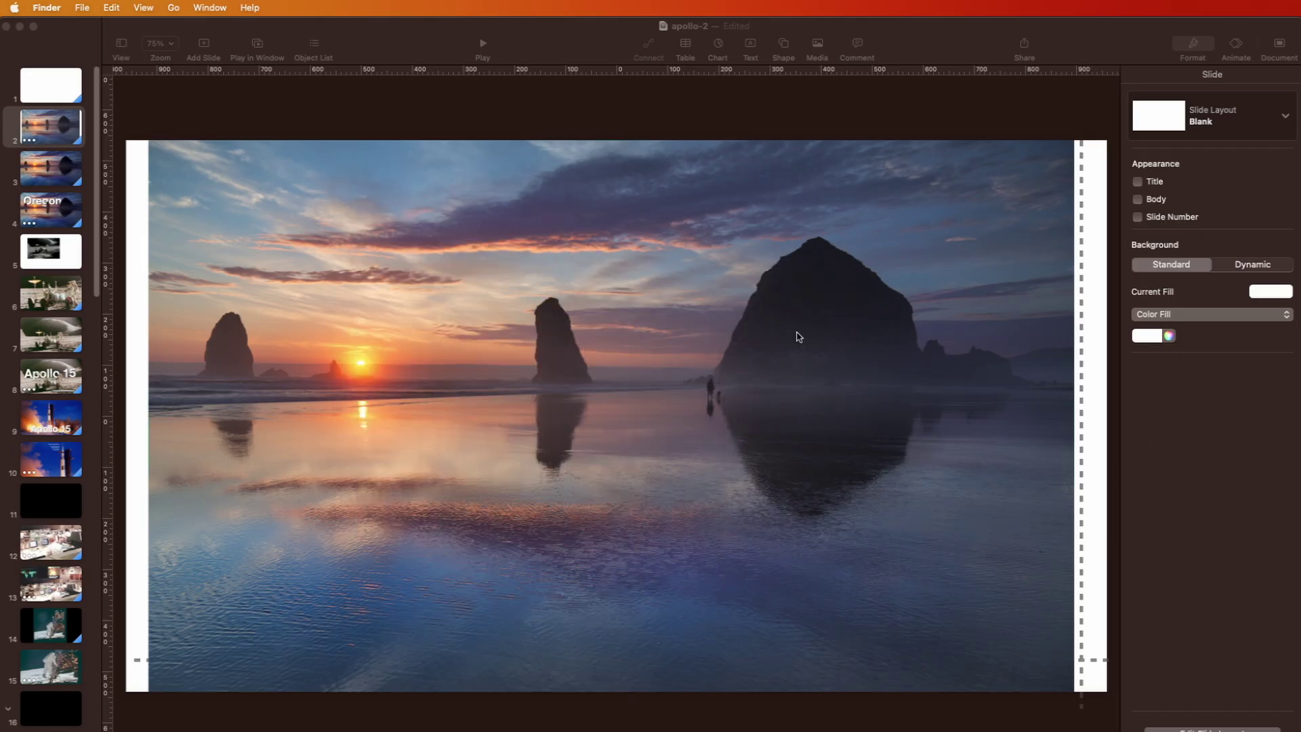
# Step: Restore the slide 2 beach photo to its original 5567×3318 pt size and drag it up and left
pyautogui.click(701, 338)
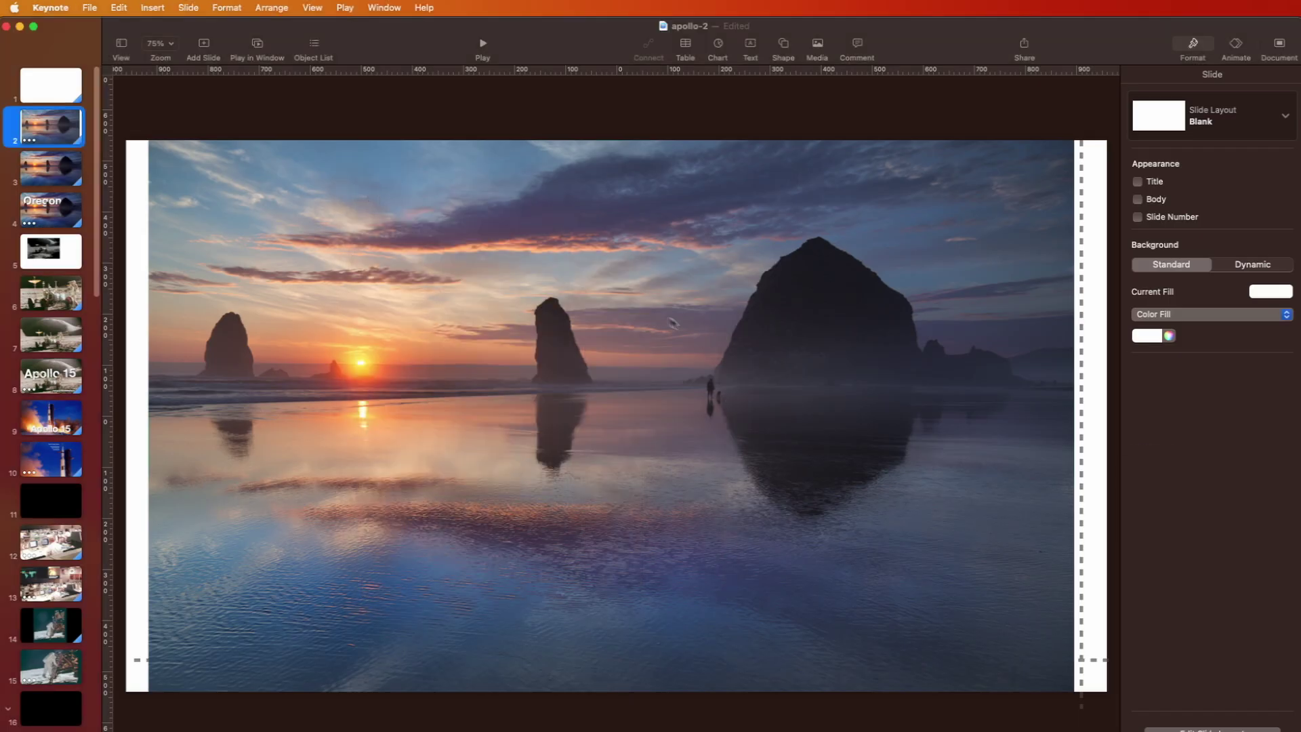
pyautogui.click(597, 339)
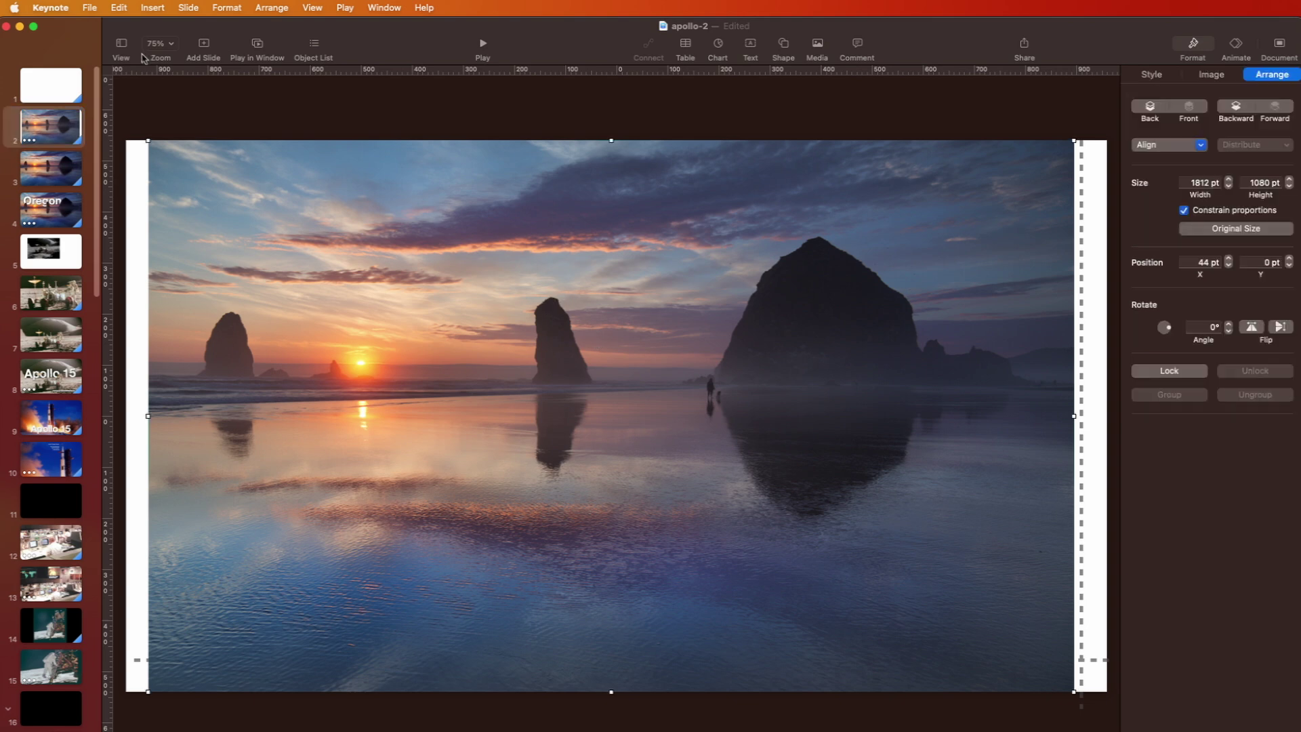
pyautogui.click(167, 47)
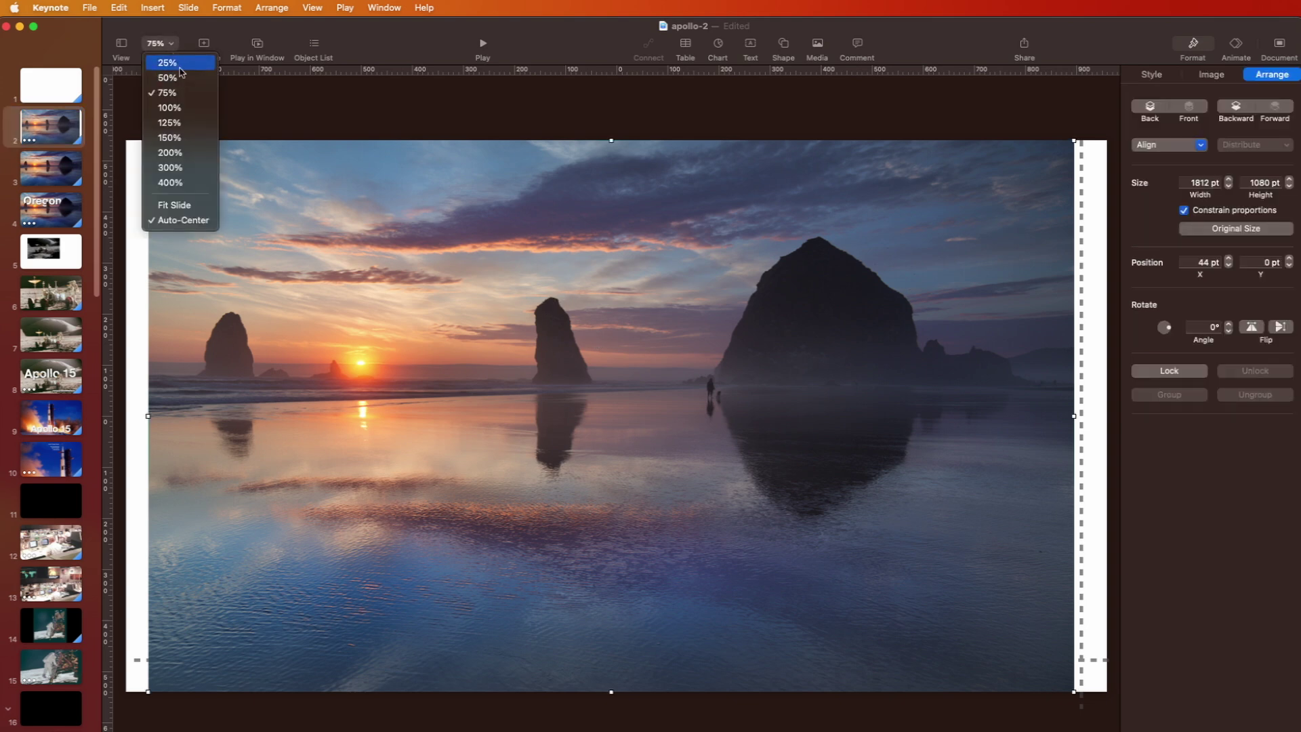
pyautogui.click(167, 63)
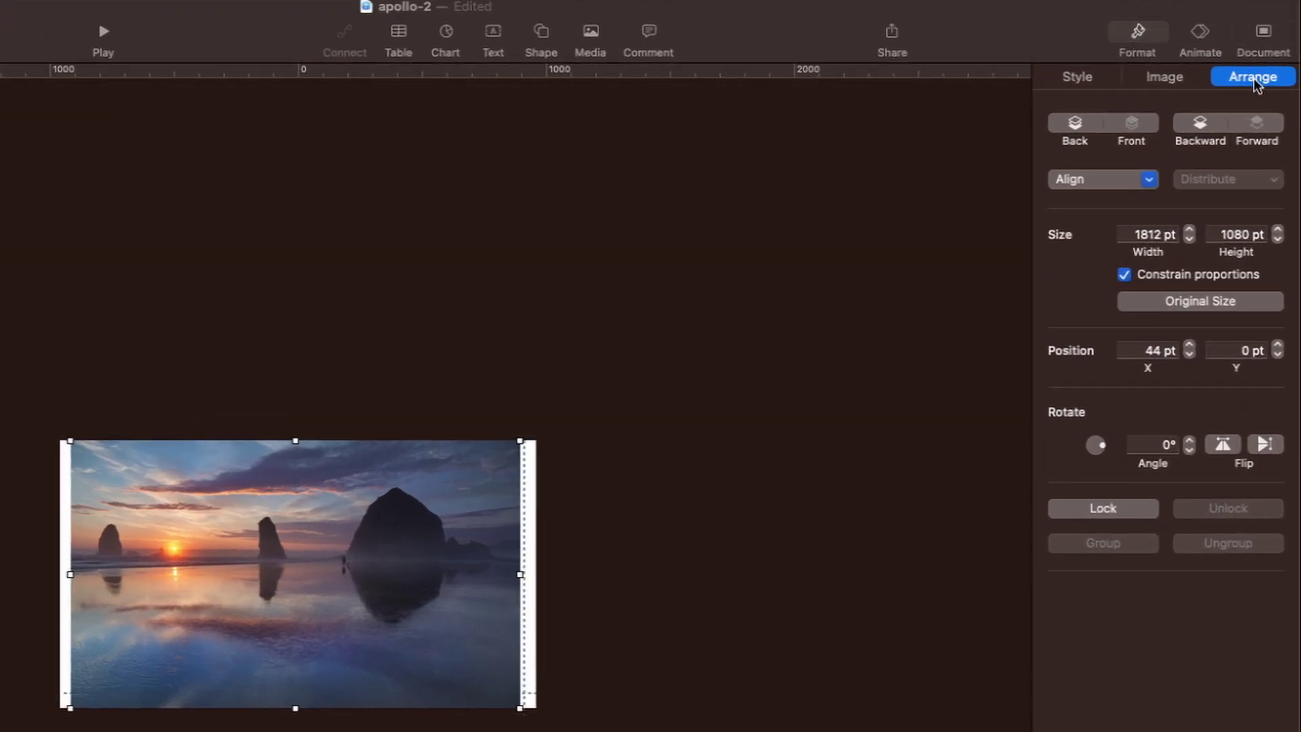
pyautogui.click(1209, 305)
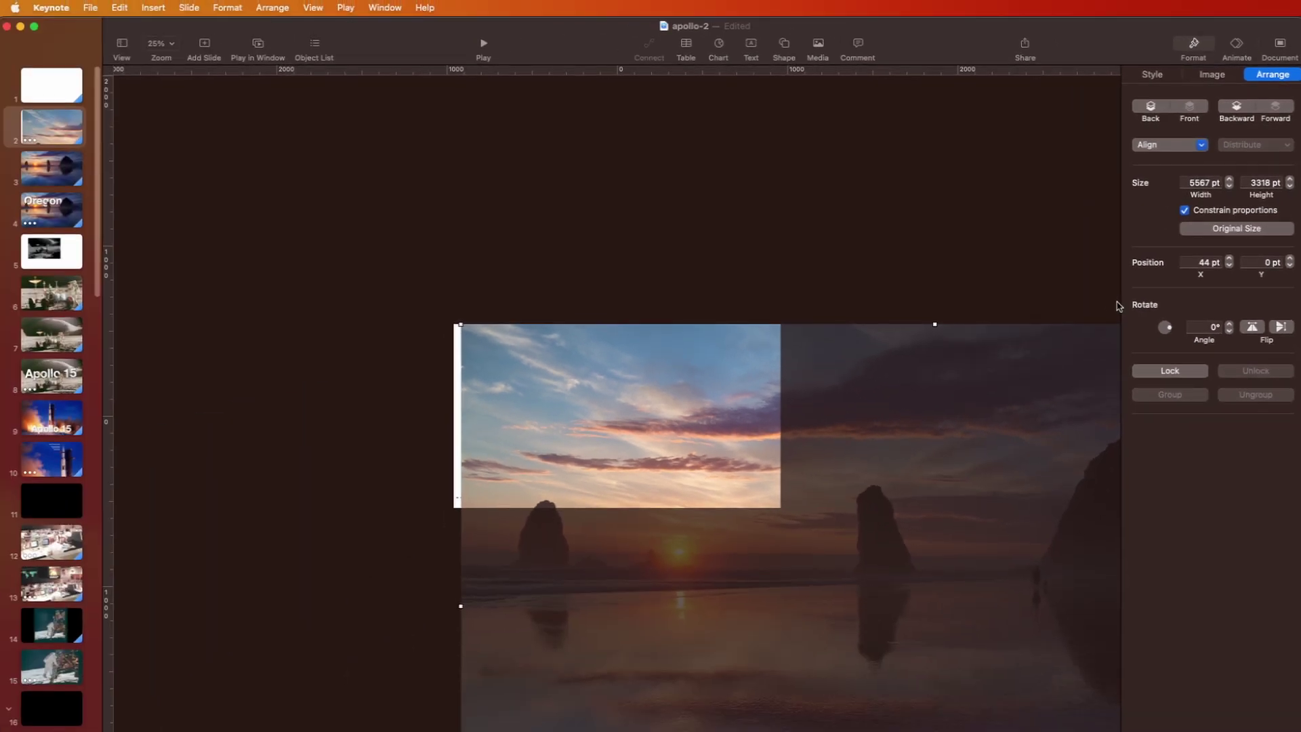
pyautogui.moveTo(1013, 552); pyautogui.dragTo(805, 431)
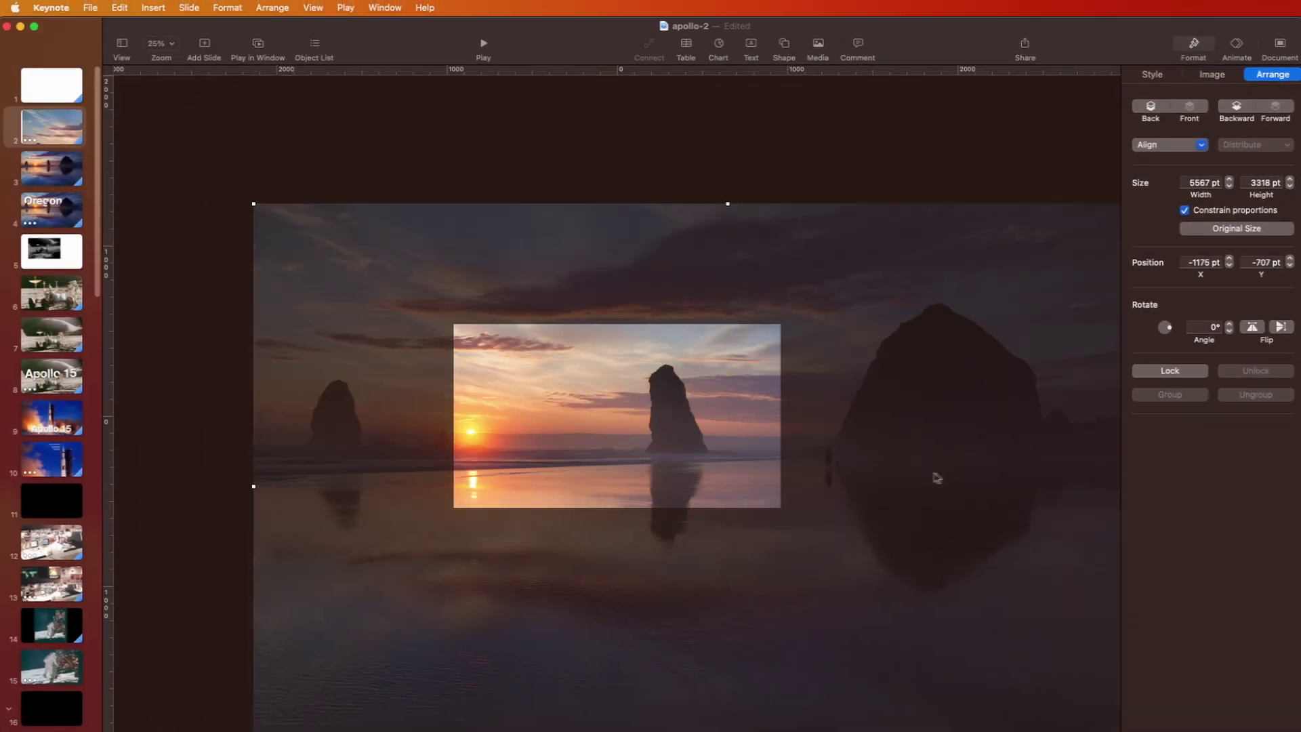
pyautogui.moveTo(900, 486)
pyautogui.mouseDown()
pyautogui.moveTo(738, 482)
pyautogui.moveTo(734, 522)
pyautogui.moveTo(697, 503)
pyautogui.moveTo(746, 489)
pyautogui.moveTo(936, 488)
pyautogui.mouseUp()
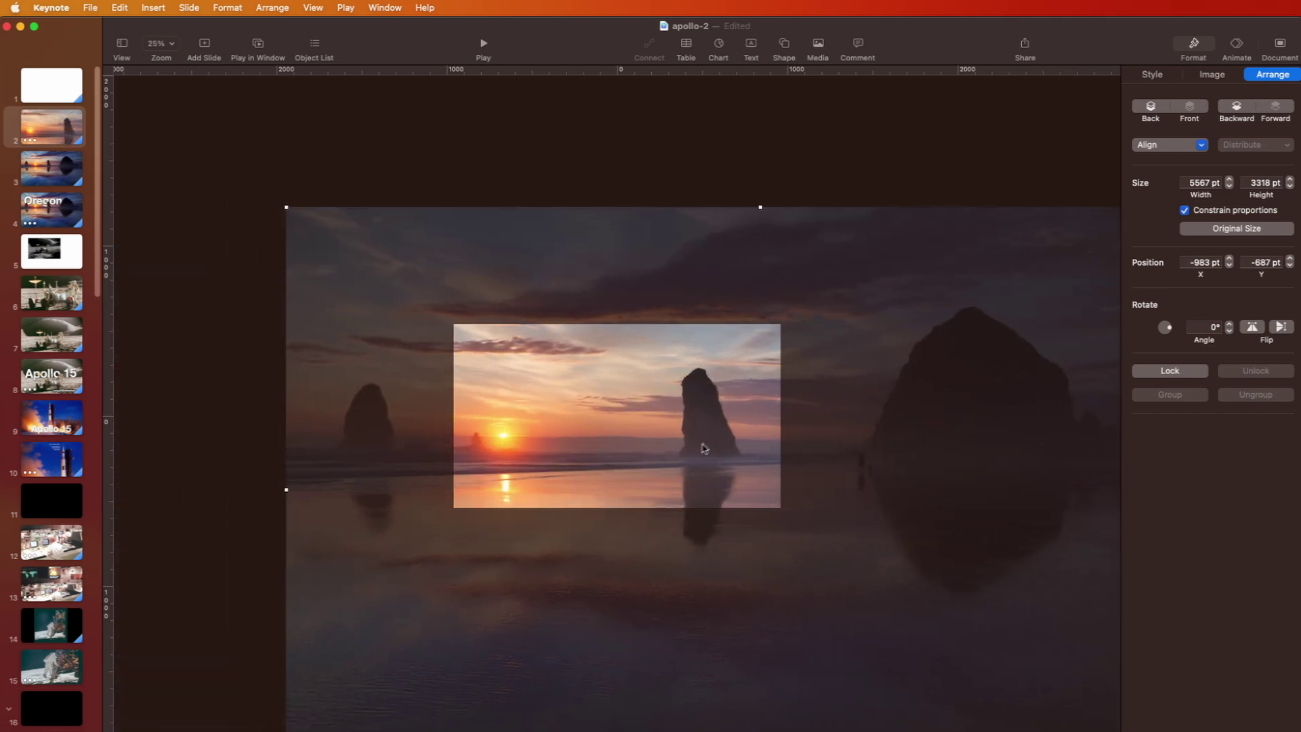
# Step: Nudge the enlarged beach photo to −19, −803 pt so the sunset fills the slide
pyautogui.moveTo(705, 451); pyautogui.dragTo(832, 451)
pyautogui.moveTo(601, 454); pyautogui.dragTo(643, 434)
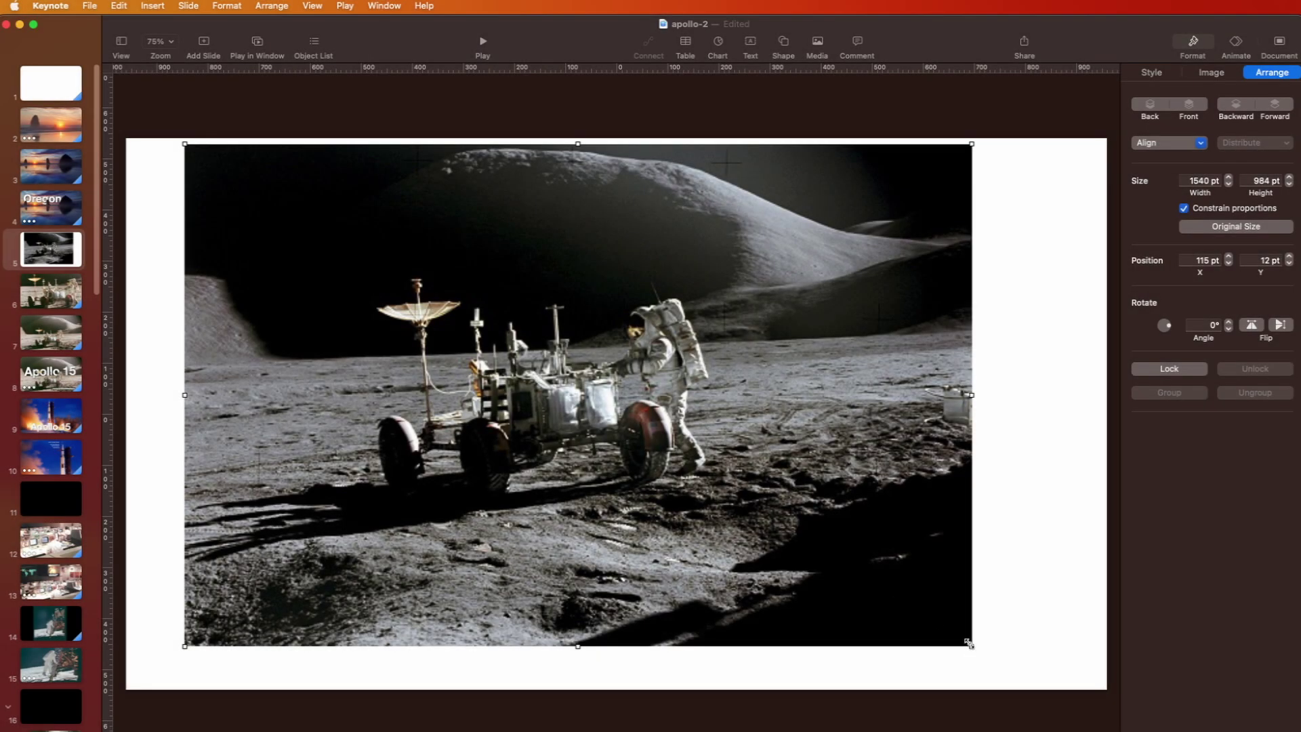
# Step: Resize the lunar rover photo to about 1593×1017 pt and place it near the top-left
pyautogui.moveTo(969, 644); pyautogui.dragTo(679, 458)
pyautogui.moveTo(610, 376); pyautogui.dragTo(681, 450)
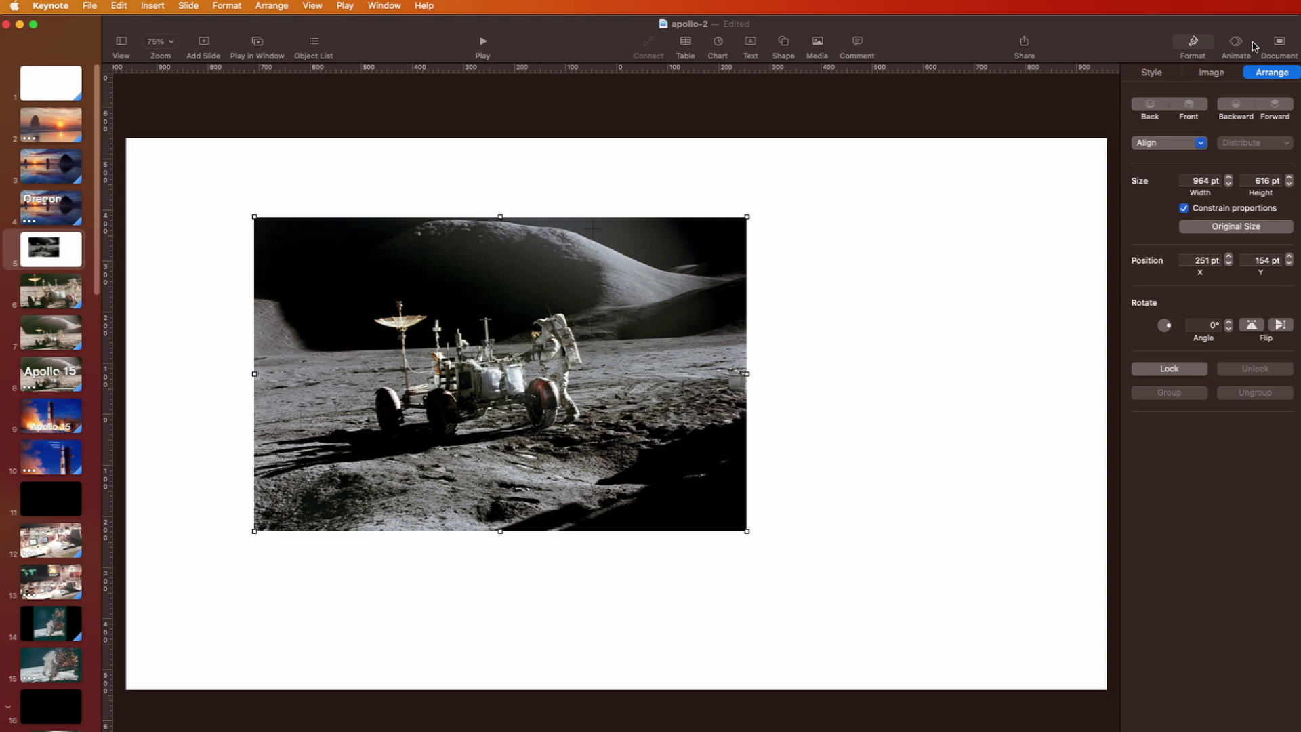
pyautogui.click(1254, 228)
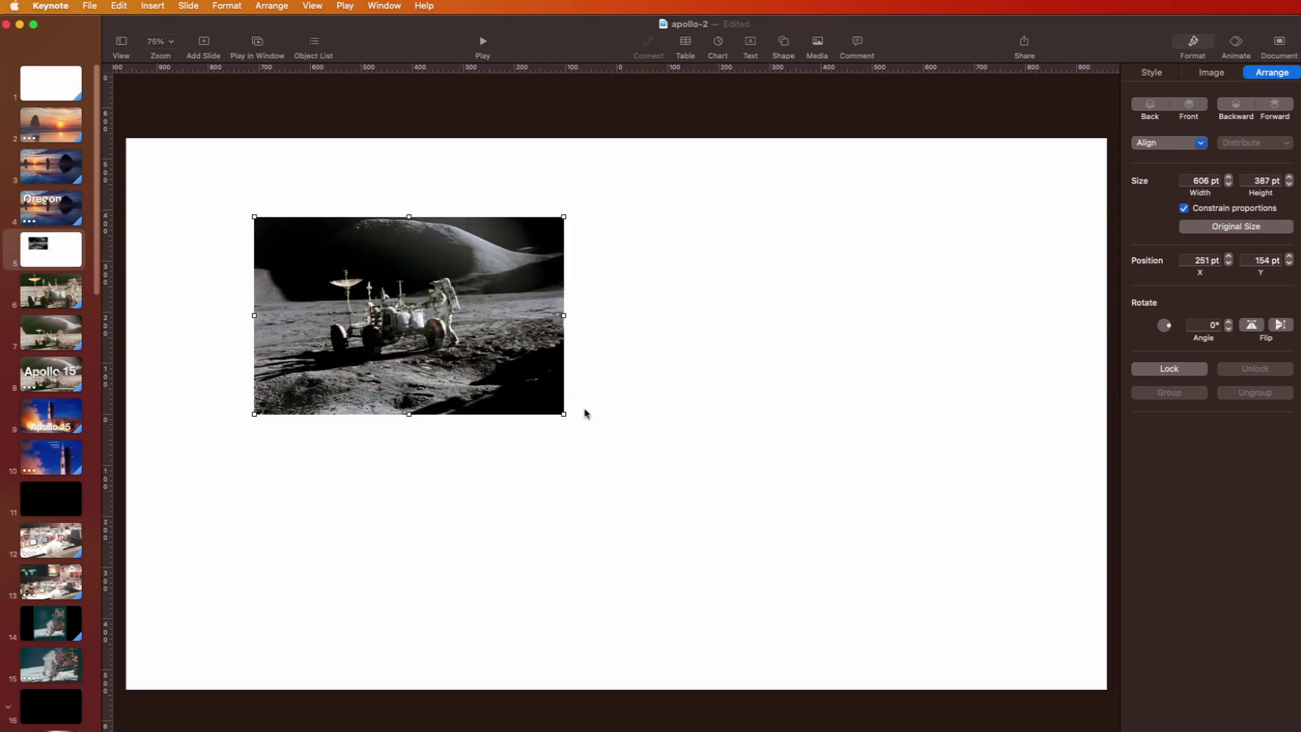
pyautogui.moveTo(563, 413); pyautogui.dragTo(1070, 717)
pyautogui.moveTo(830, 535); pyautogui.dragTo(728, 464)
pyautogui.moveTo(970, 668); pyautogui.dragTo(1099, 729)
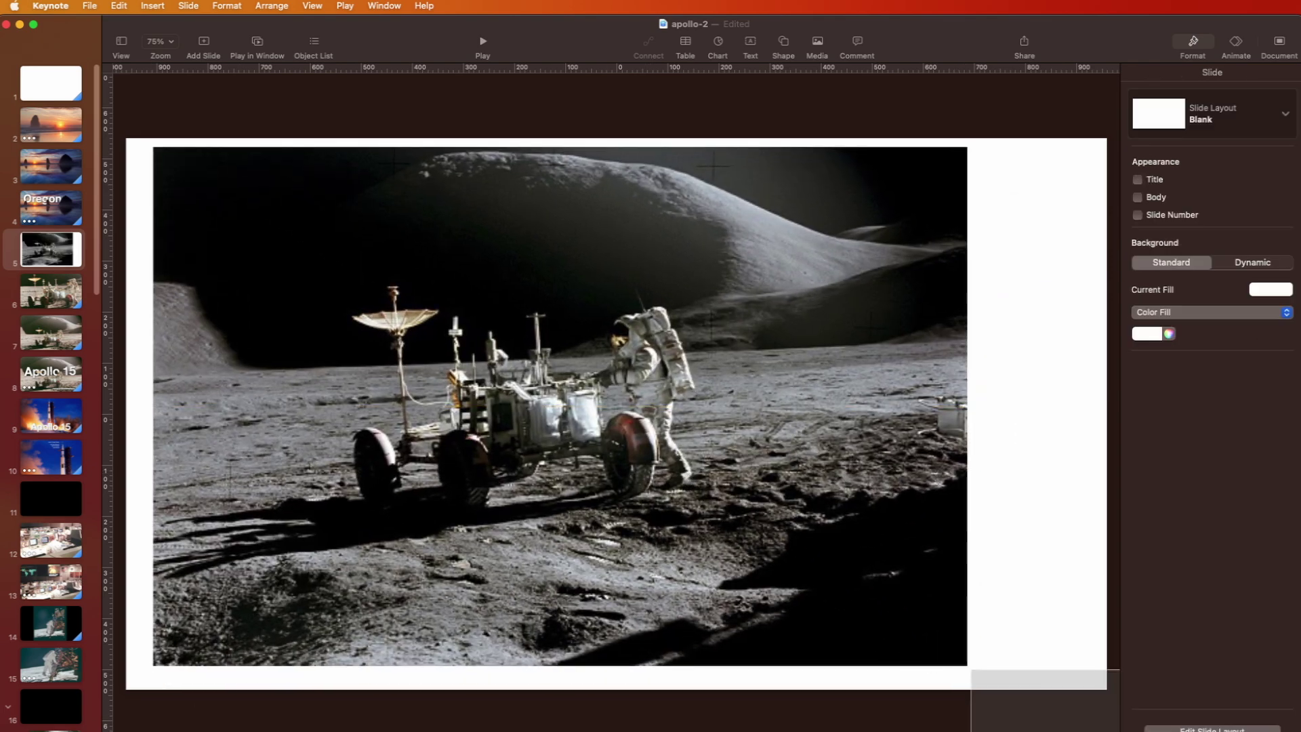
# Step: Enlarge the slide 6 rover photo to 3500×2618 pt at −642, −876 pt, framing rover and astronaut
pyautogui.click(629, 481)
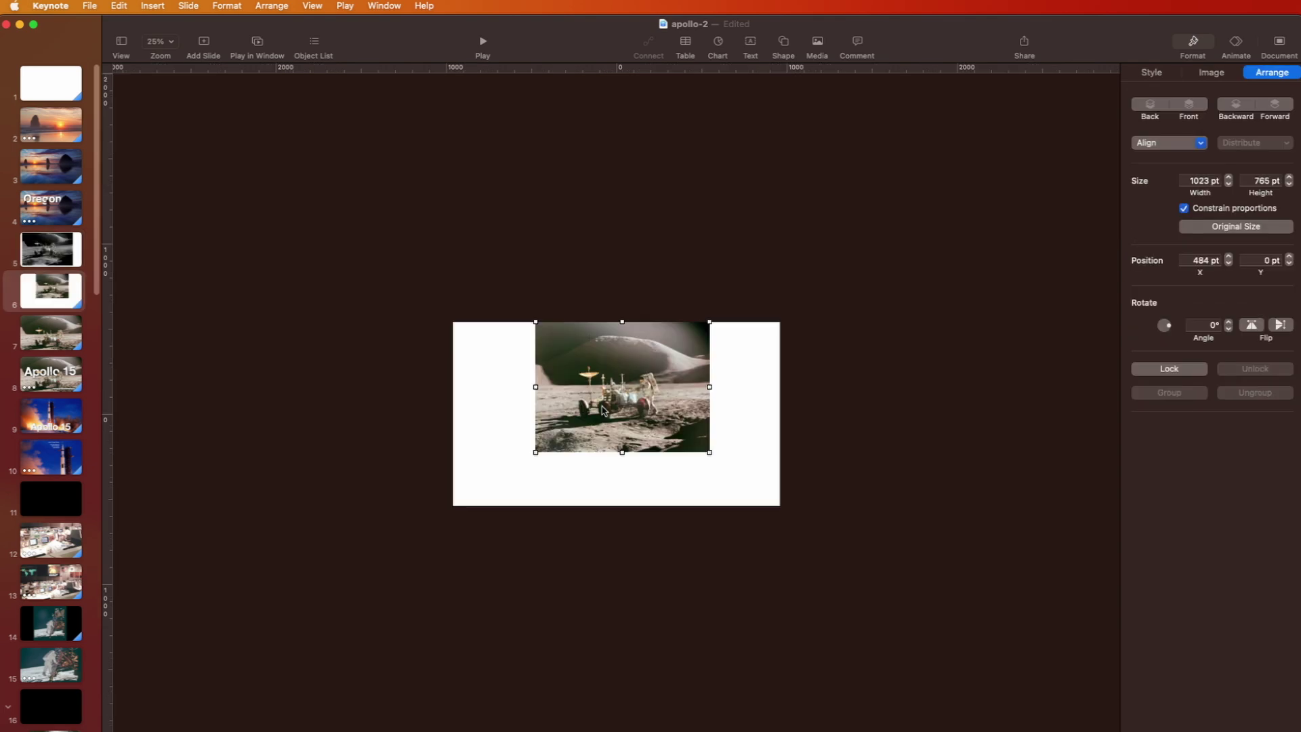
pyautogui.moveTo(603, 410); pyautogui.dragTo(616, 505)
pyautogui.moveTo(617, 341); pyautogui.dragTo(616, 321)
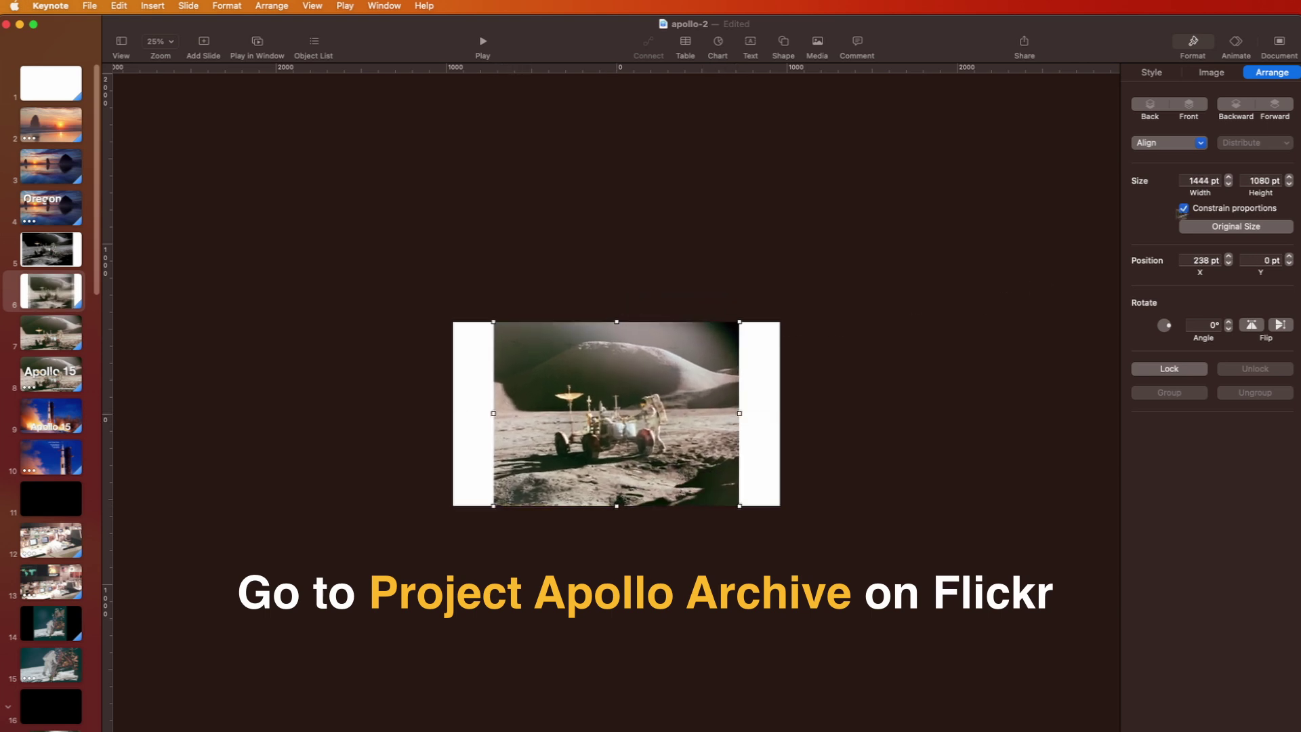
pyautogui.click(1249, 227)
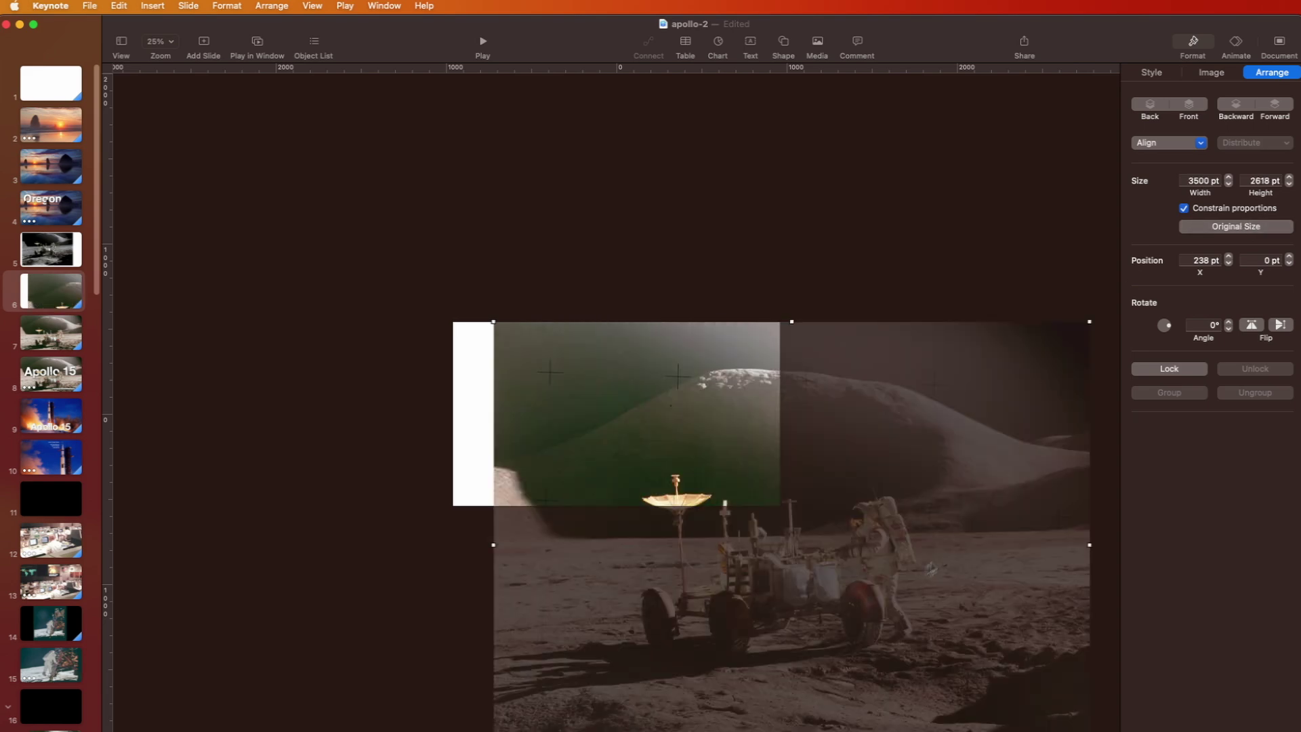
pyautogui.moveTo(930, 567); pyautogui.dragTo(747, 431)
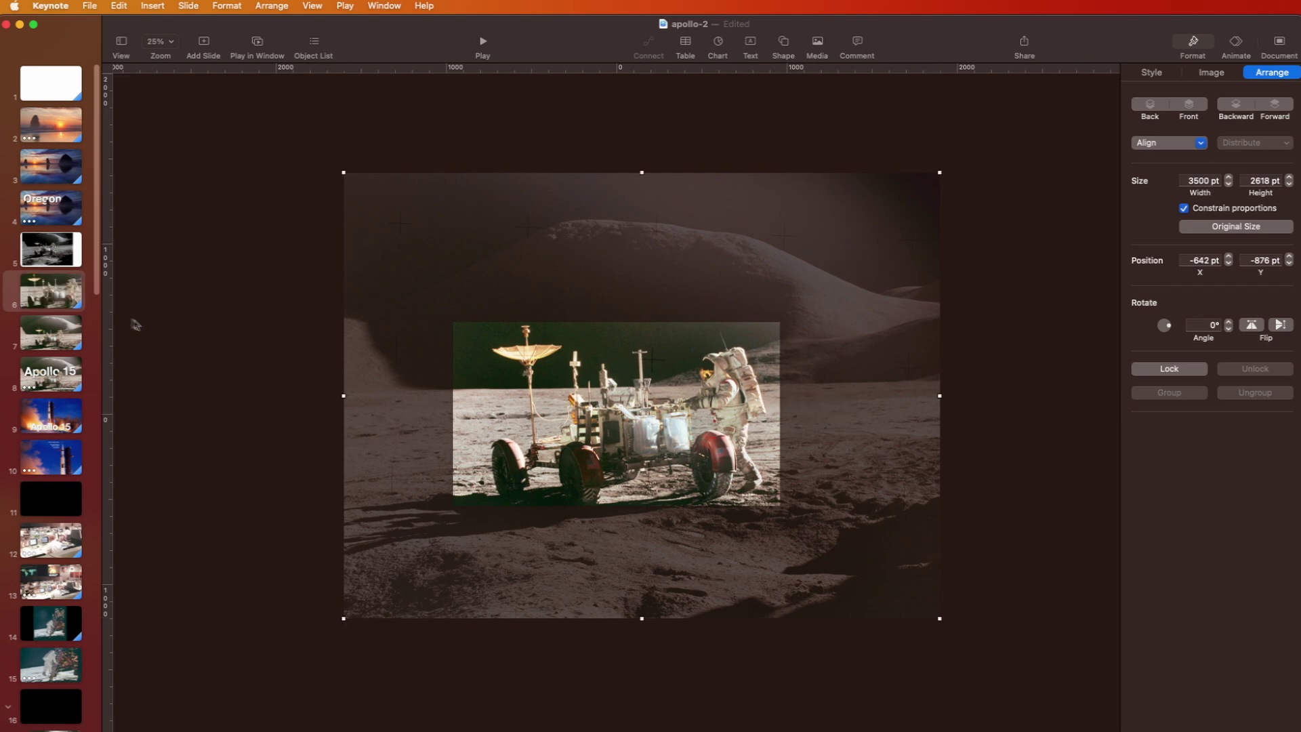
pyautogui.click(70, 297)
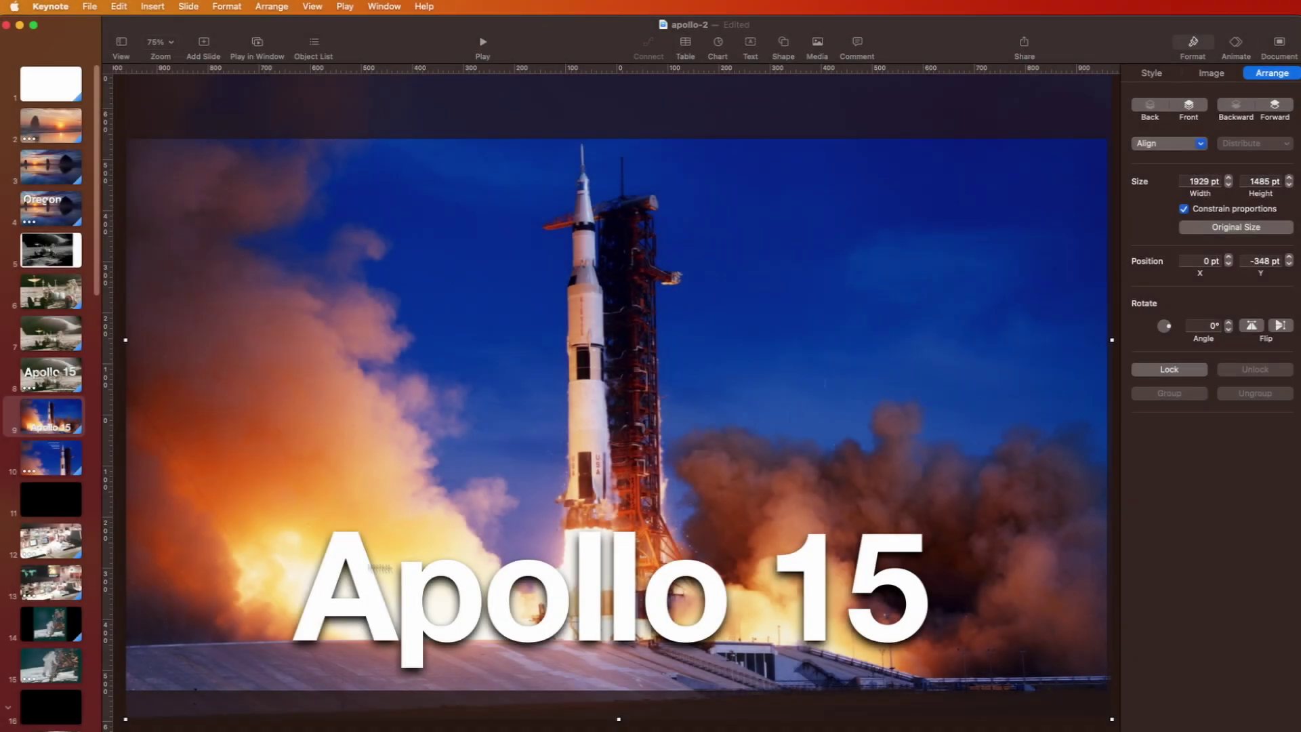
# Step: Select the rocket background photo on slide 10 and zoom out to 25%
pyautogui.click(46, 457)
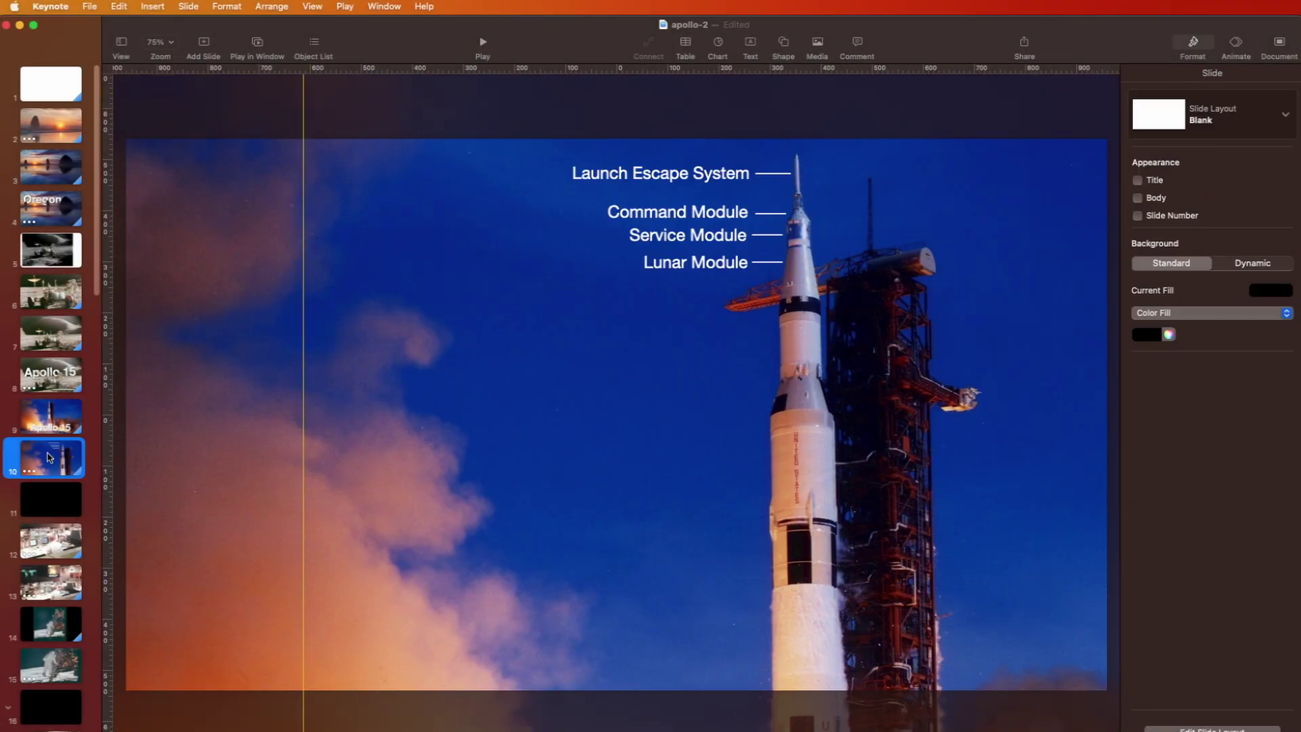
pyautogui.click(718, 409)
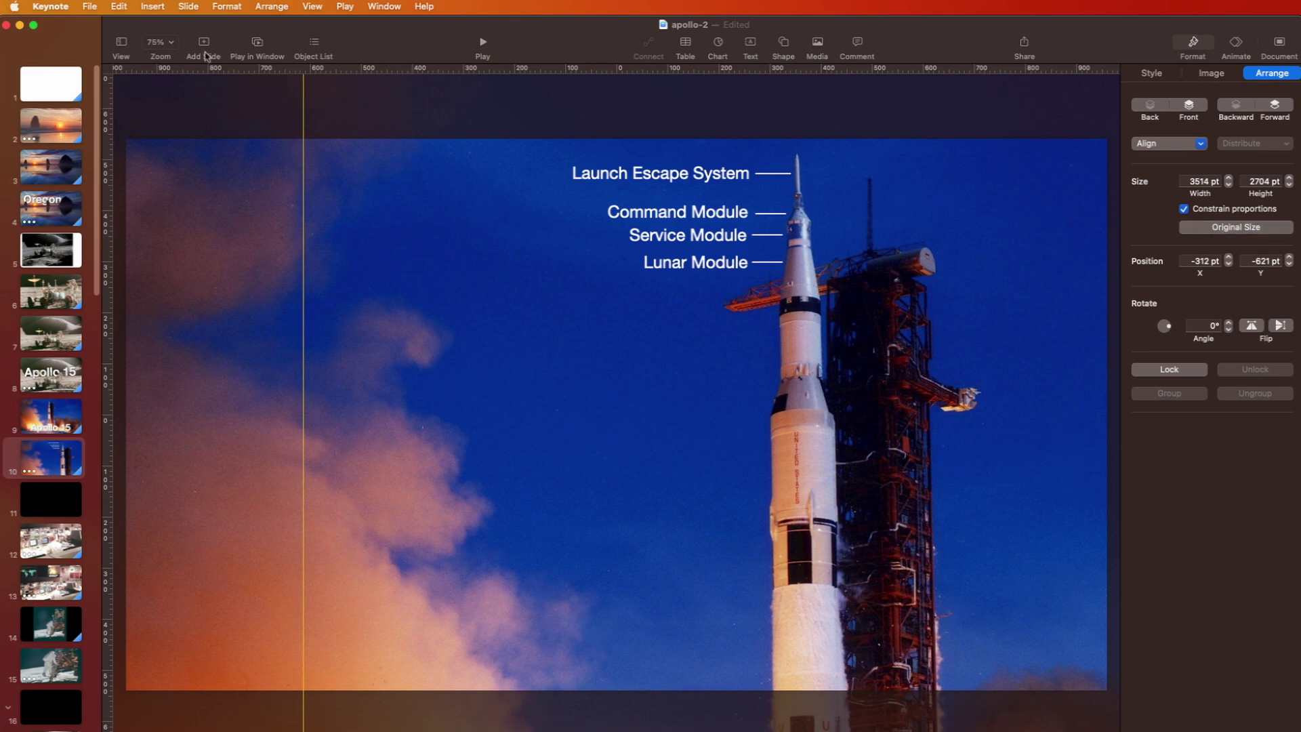
pyautogui.click(160, 42)
pyautogui.click(169, 59)
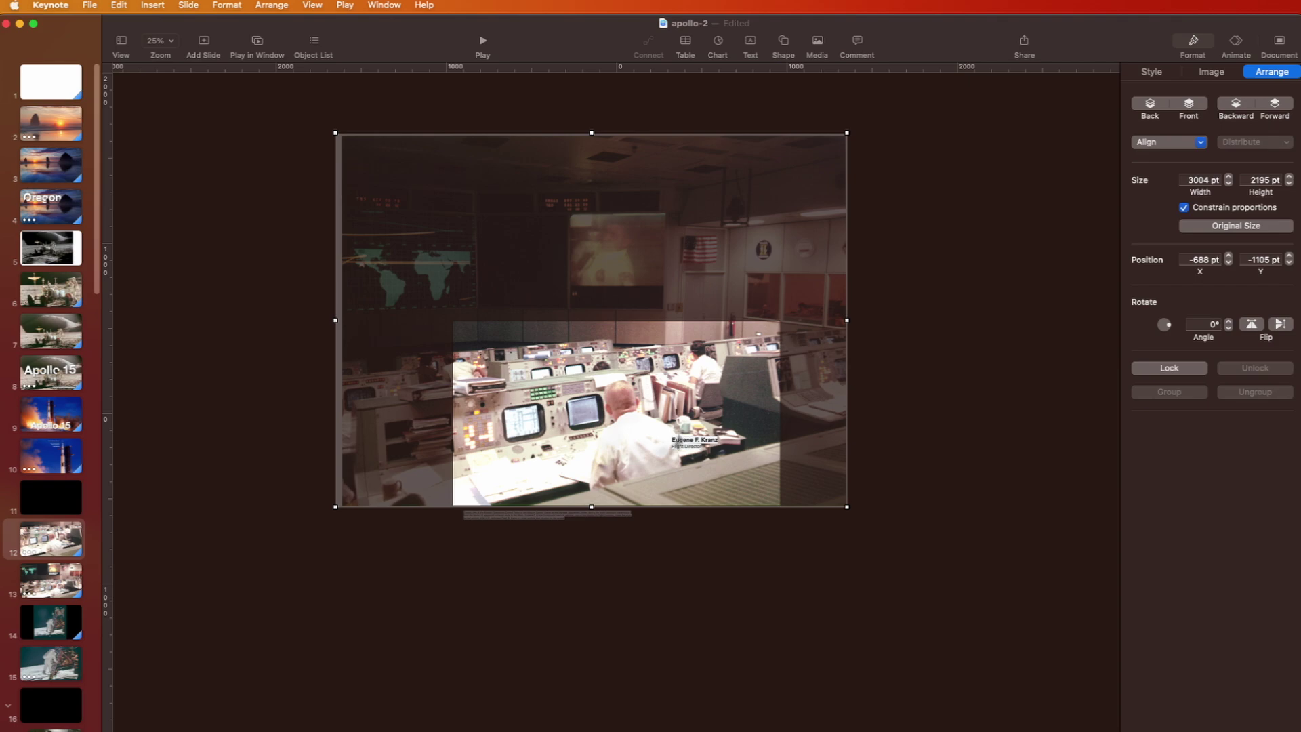
pyautogui.click(63, 546)
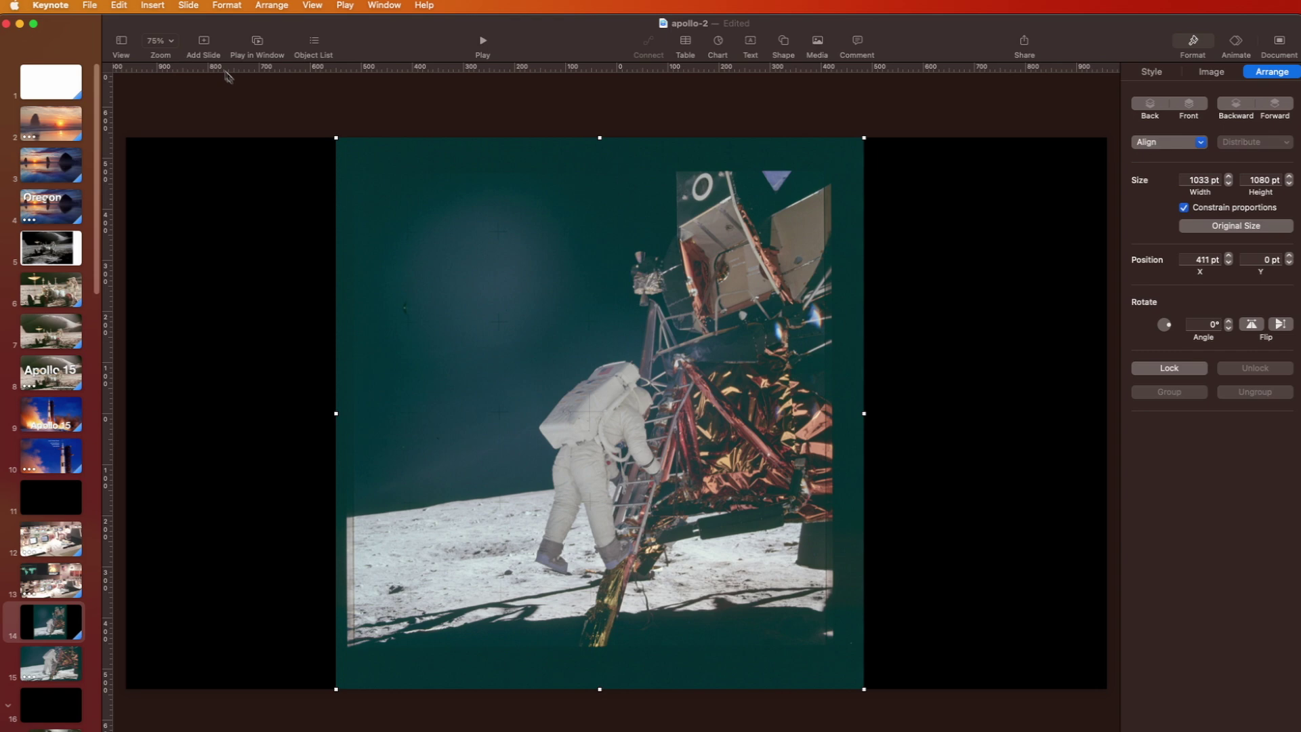
# Step: Enlarge the ladder photo to 4400×4600 pt and drag it to frame the astronaut and ladder
pyautogui.click(174, 49)
pyautogui.click(162, 57)
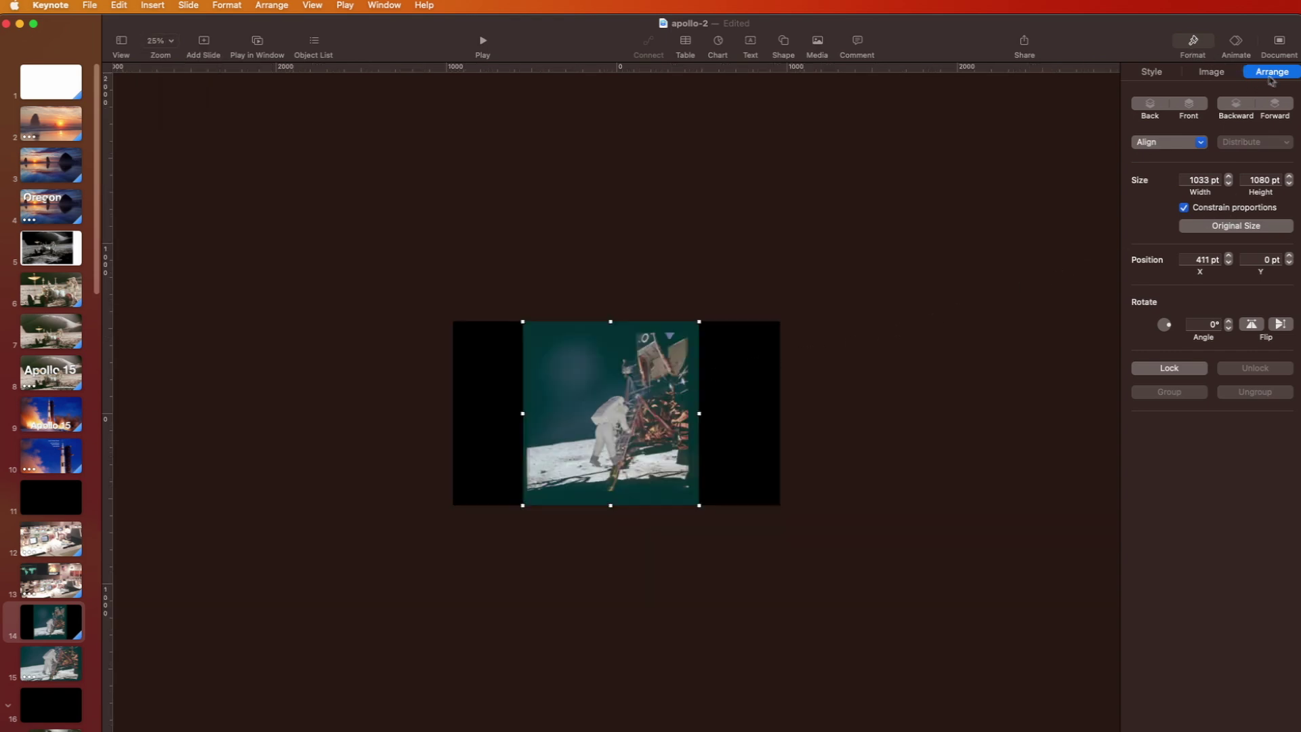
pyautogui.click(1264, 225)
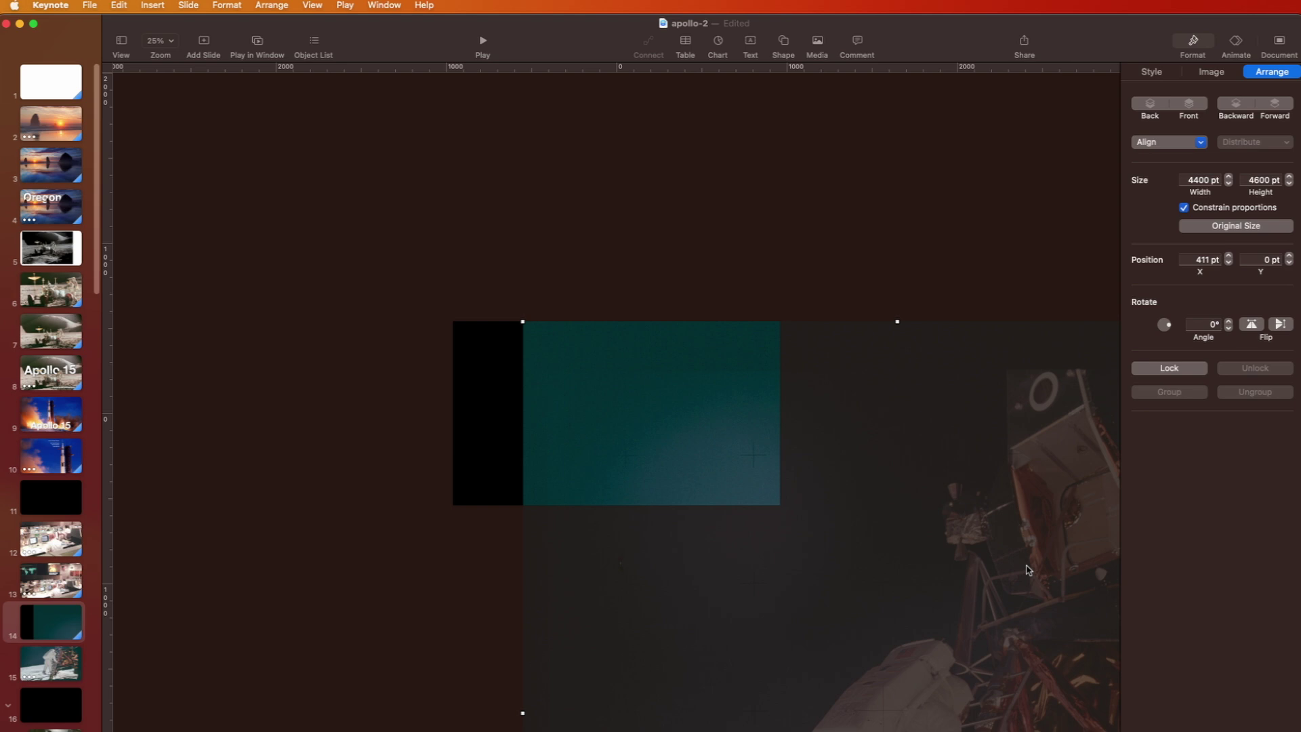
pyautogui.moveTo(1027, 569); pyautogui.dragTo(789, 454)
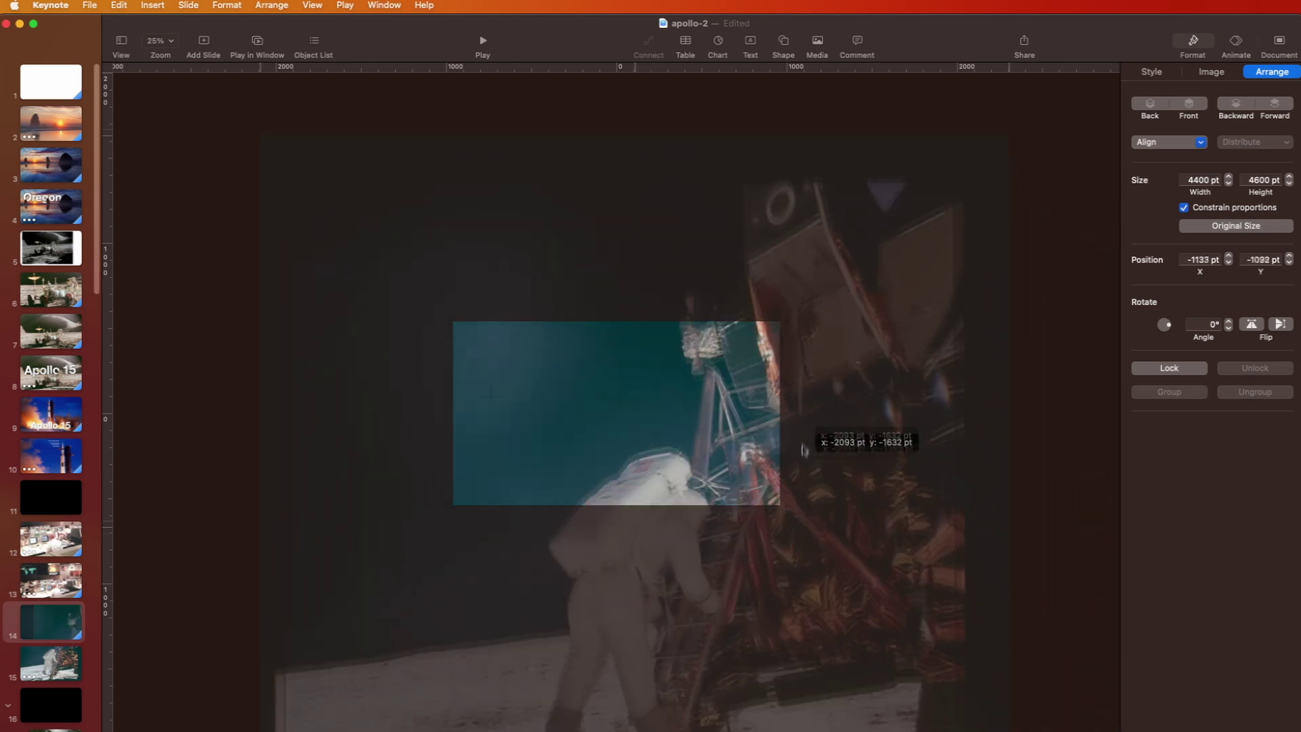
pyautogui.moveTo(803, 450); pyautogui.dragTo(756, 518)
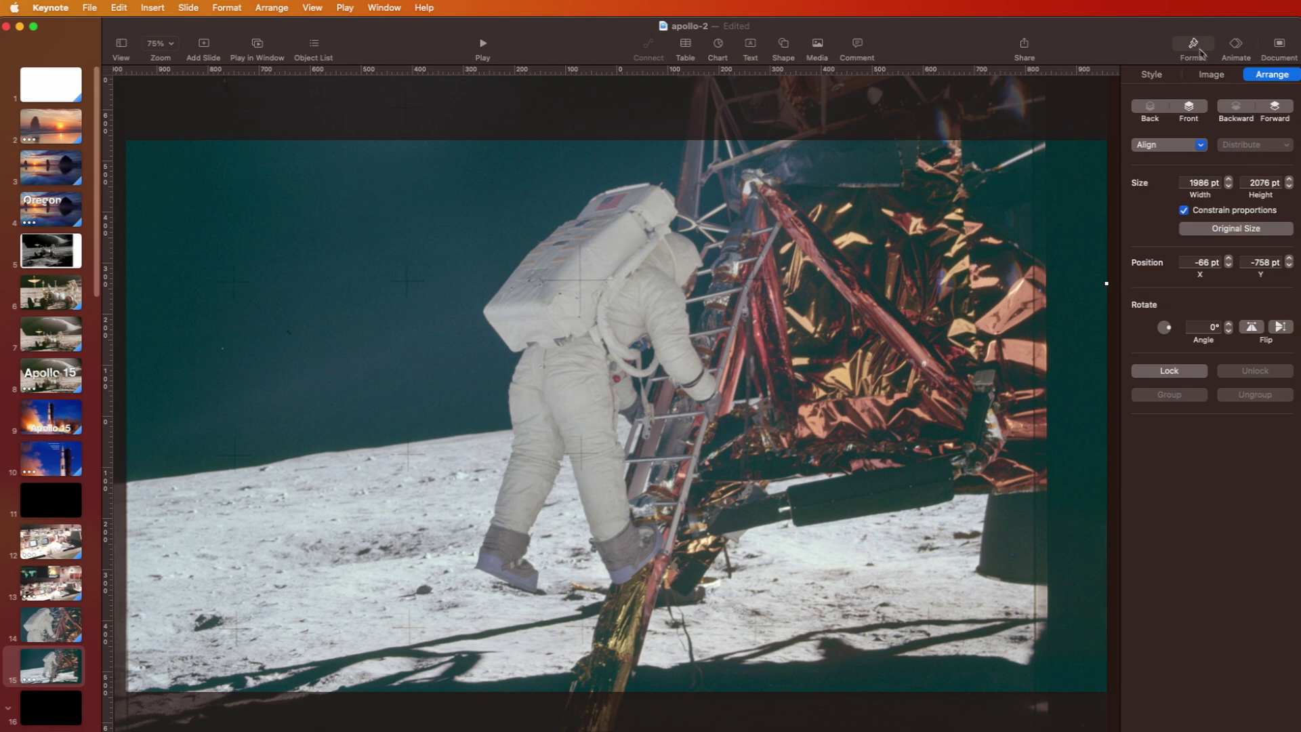
# Step: Restore the astronaut photo to 4400×4600 pt and reposition it around the backpack and ladder
pyautogui.click(1236, 229)
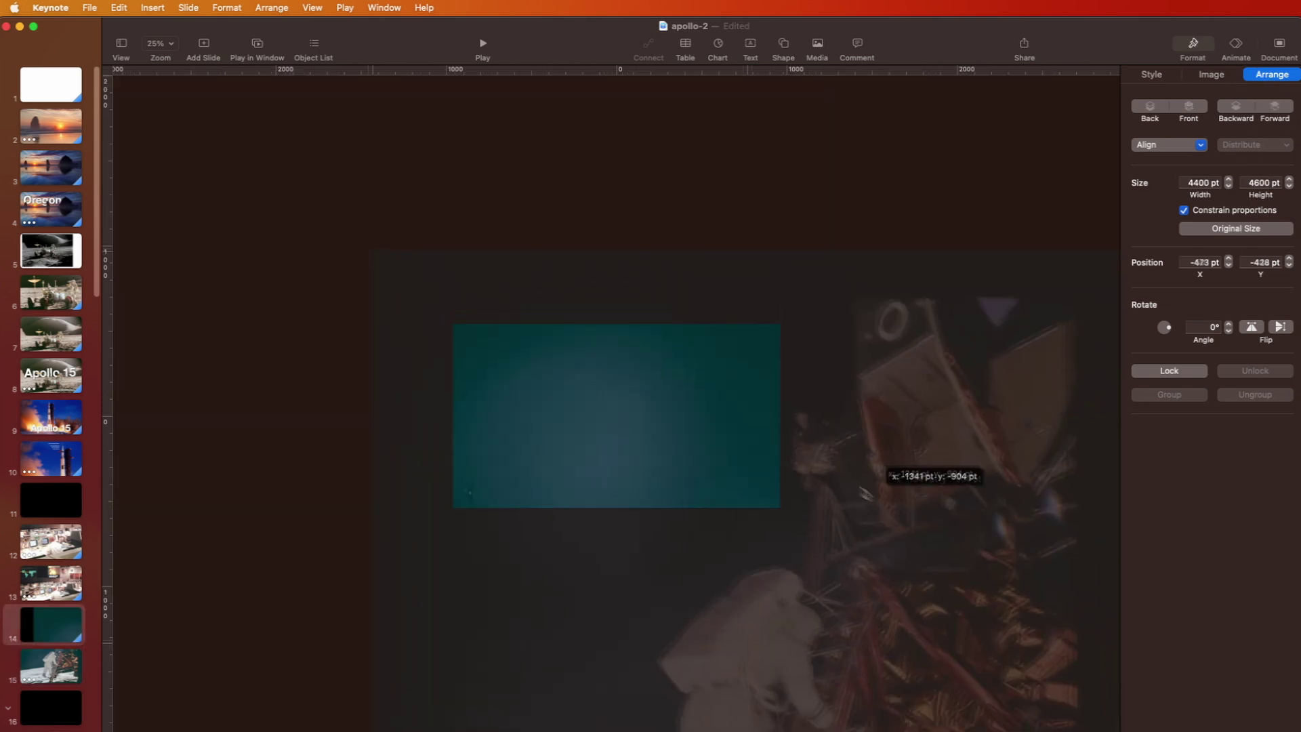
pyautogui.moveTo(867, 494); pyautogui.dragTo(755, 519)
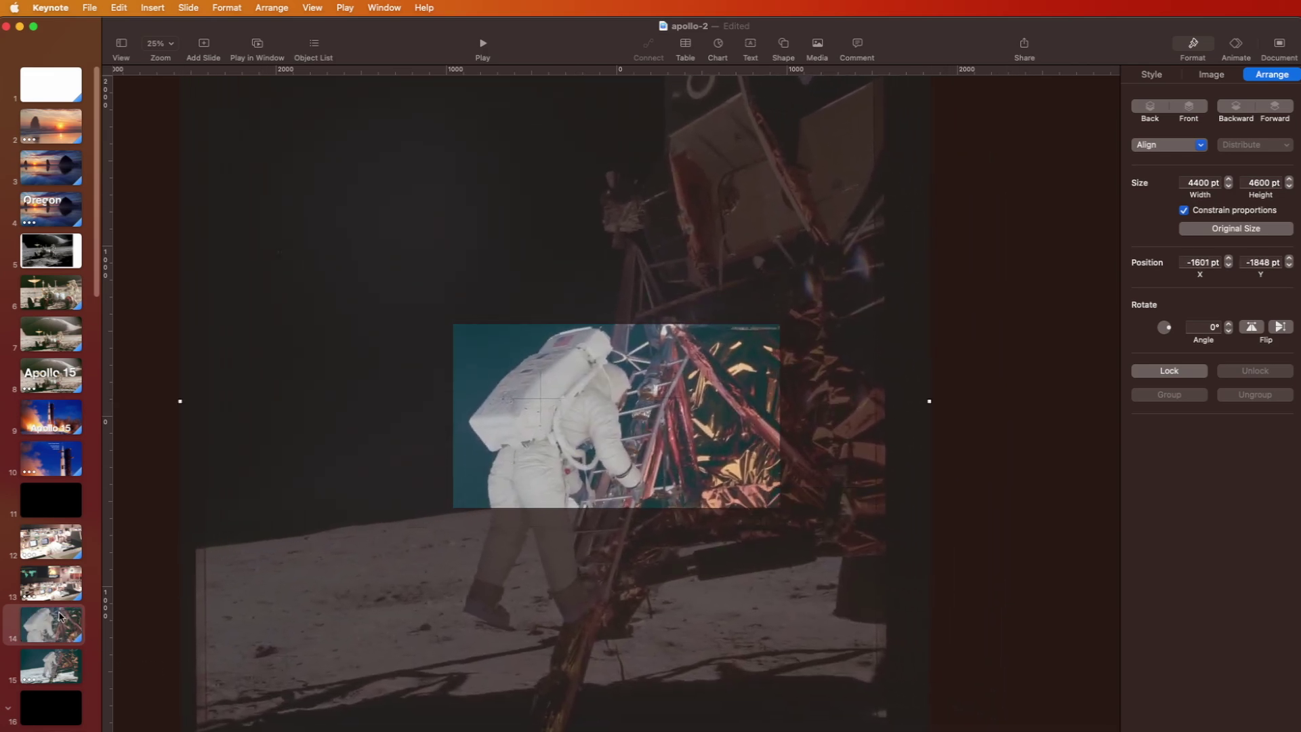